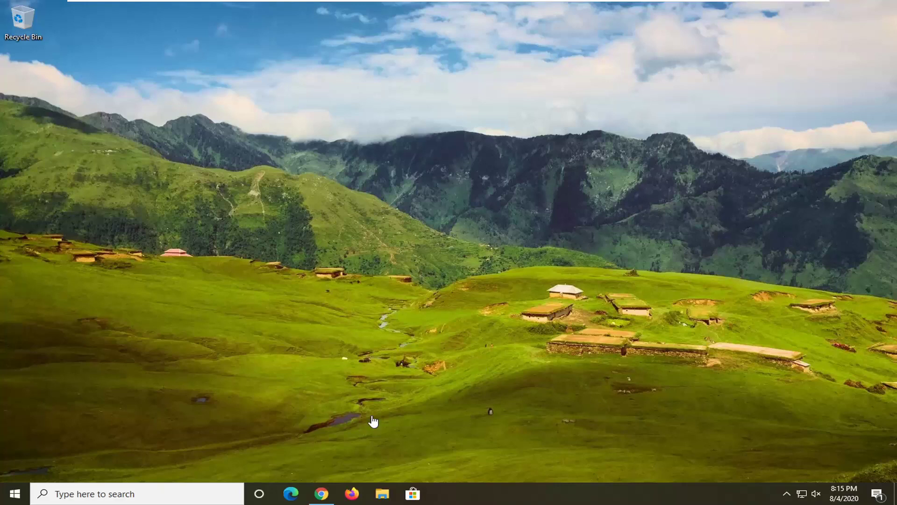
Open a new maximized Chrome window and search Google for 'microsoft visual c++'
right_click(321, 493)
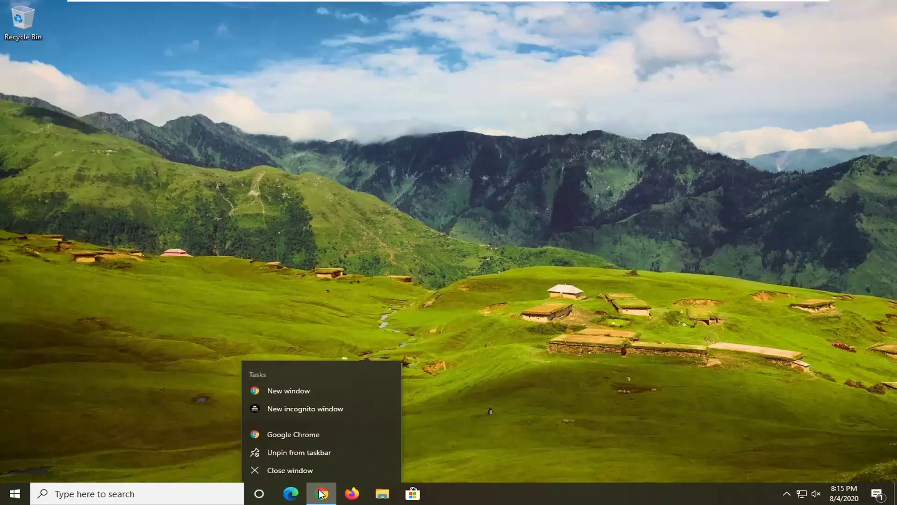
left_click(306, 433)
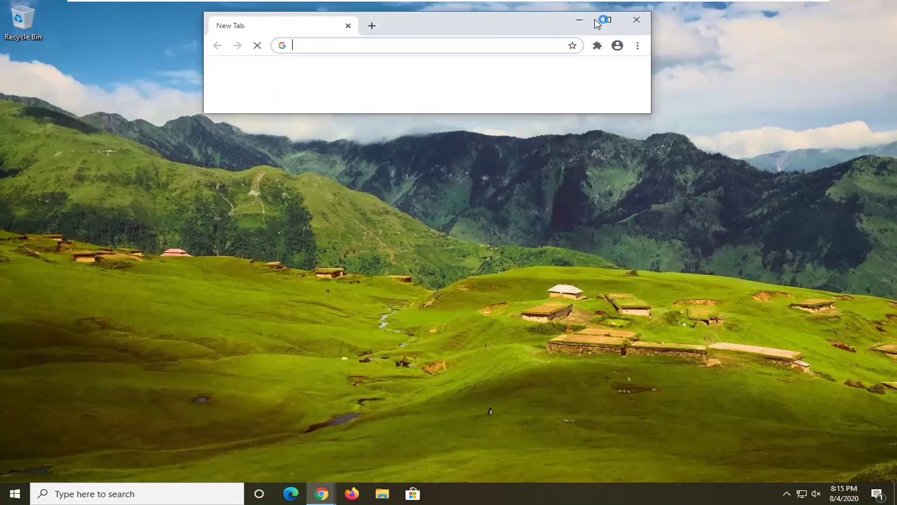
left_click(617, 21)
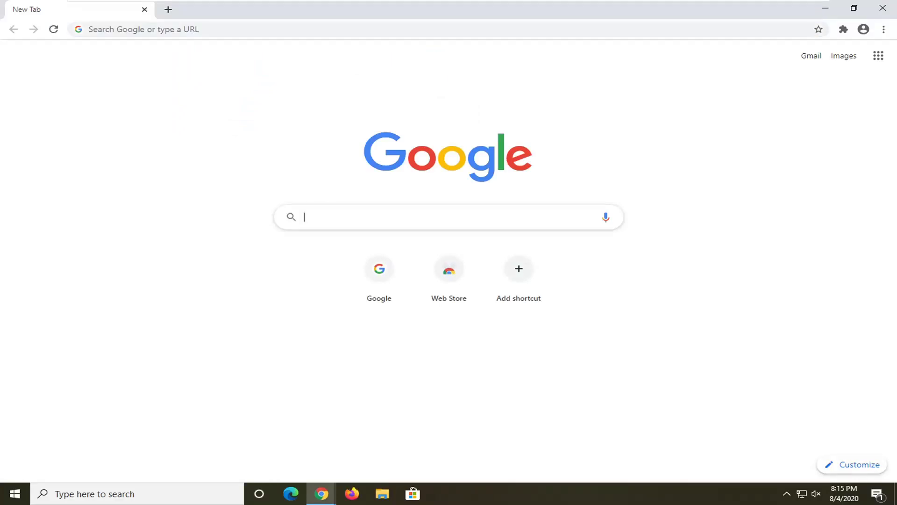
type("microsoft visual")
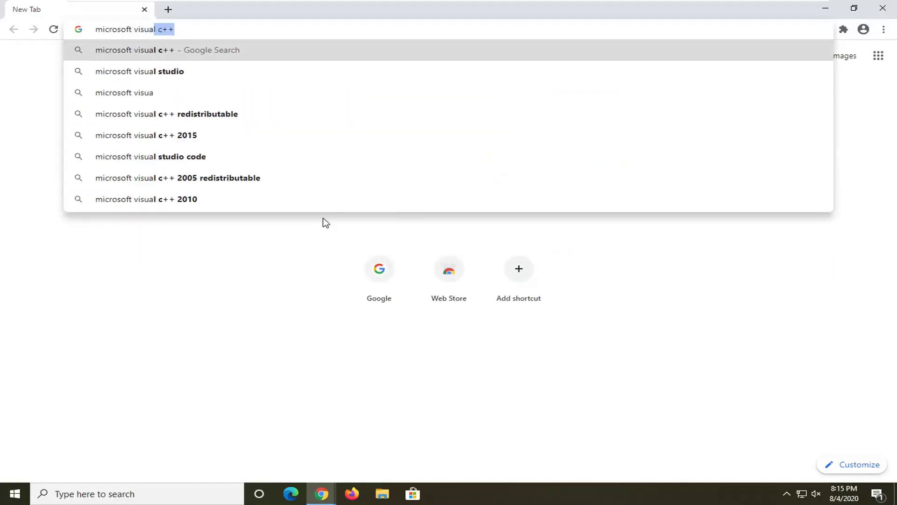
type(" c++")
key("Return")
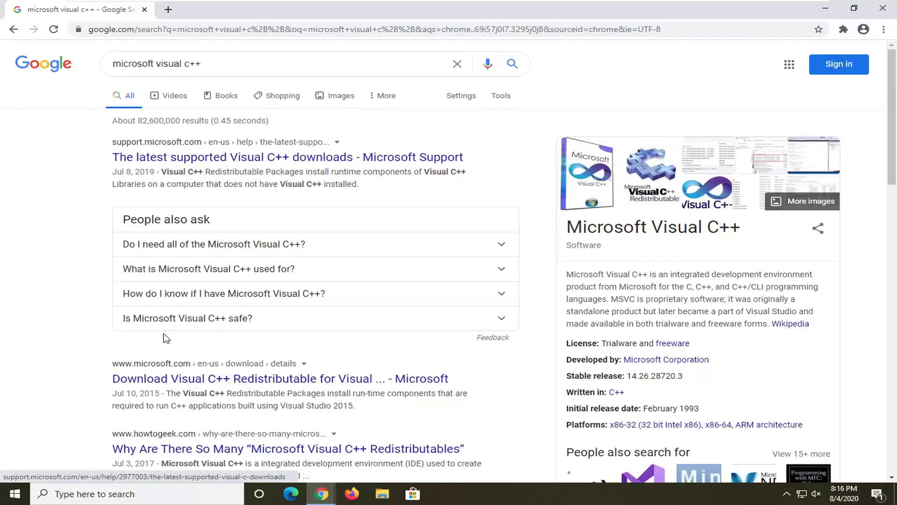
scroll(166, 337, "down", 1)
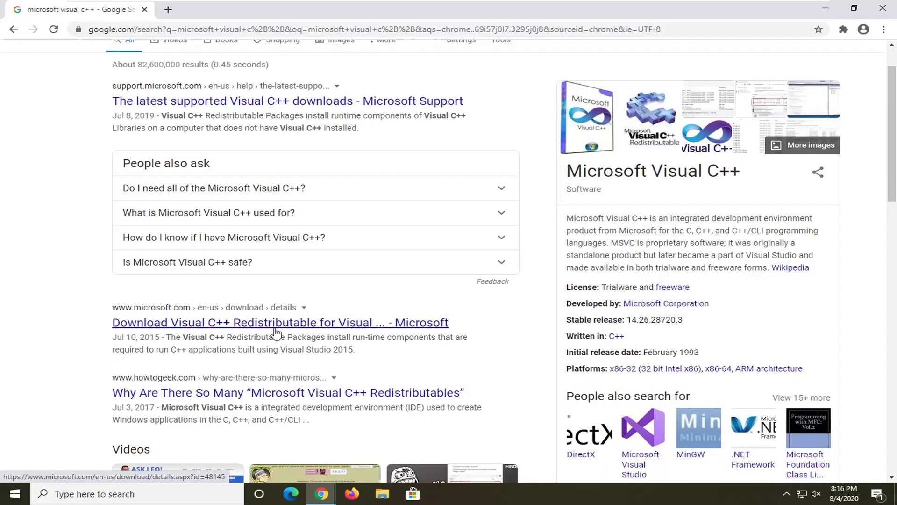
Open the Visual C++ Redistributable for Visual Studio 2015 page and its file download list
left_click(230, 328)
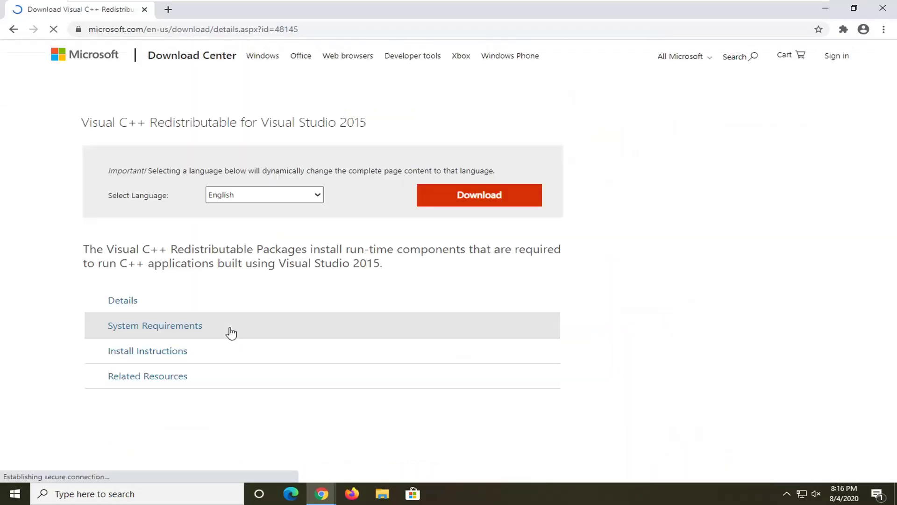
scroll(288, 324, "down", 5)
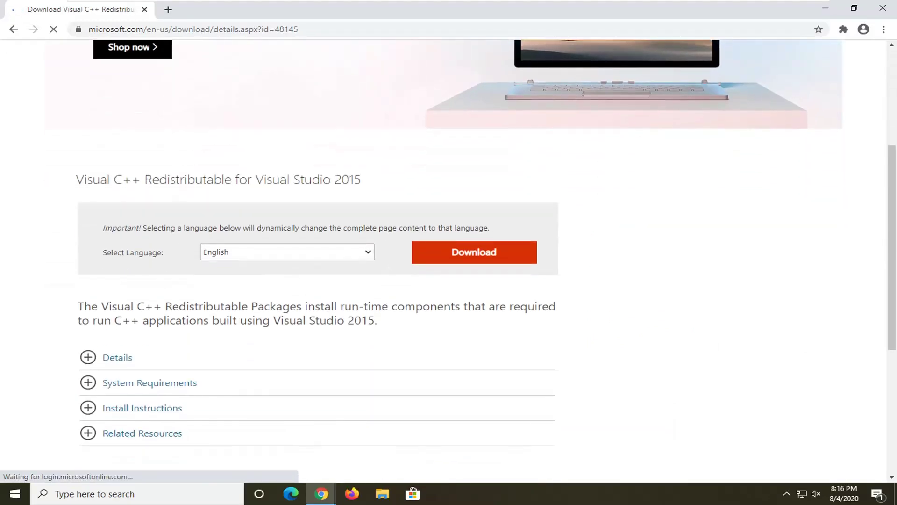
left_click(480, 255)
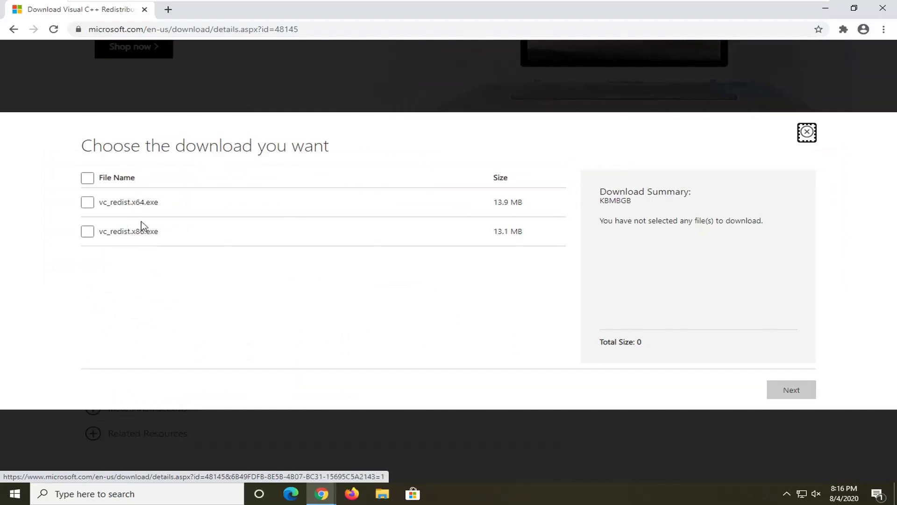
Compare the x86 and x64 file names and select vc_redist.x86.exe (13.1 MB)
left_click_drag(130, 231, 160, 232)
left_click(159, 231)
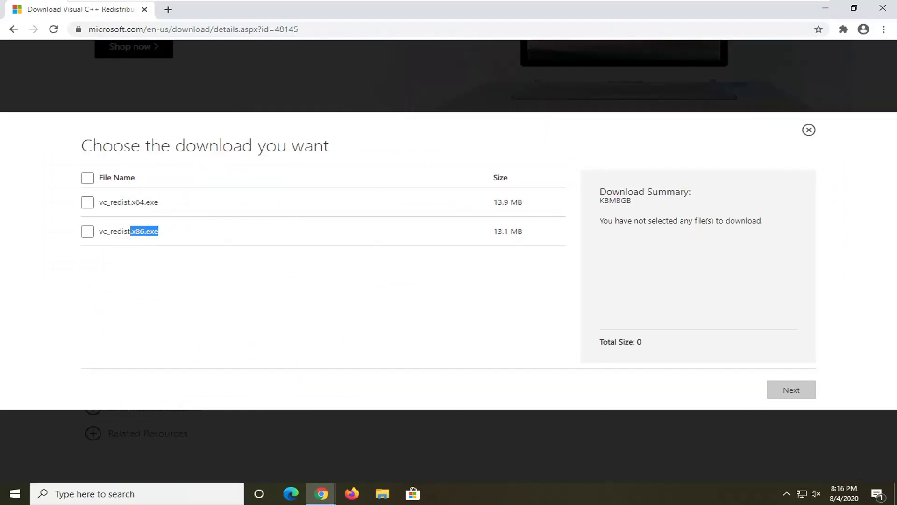
left_click_drag(135, 201, 159, 202)
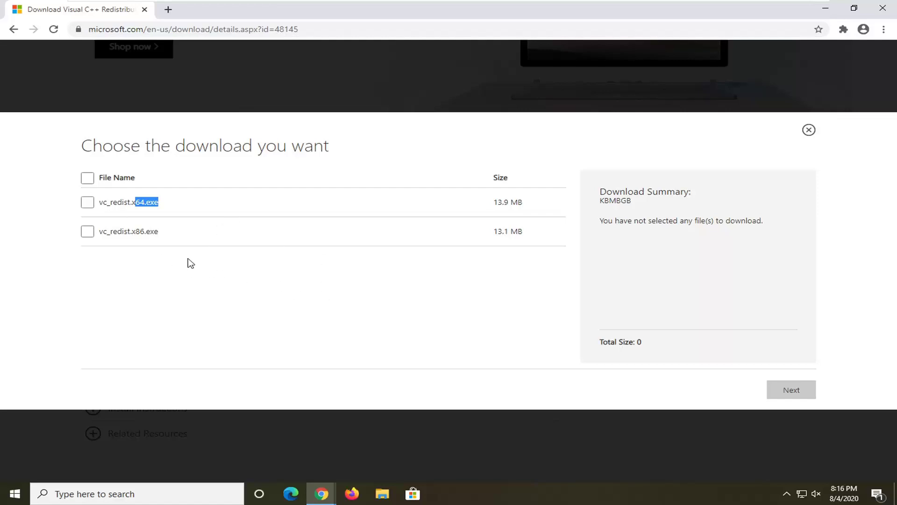
left_click(229, 254)
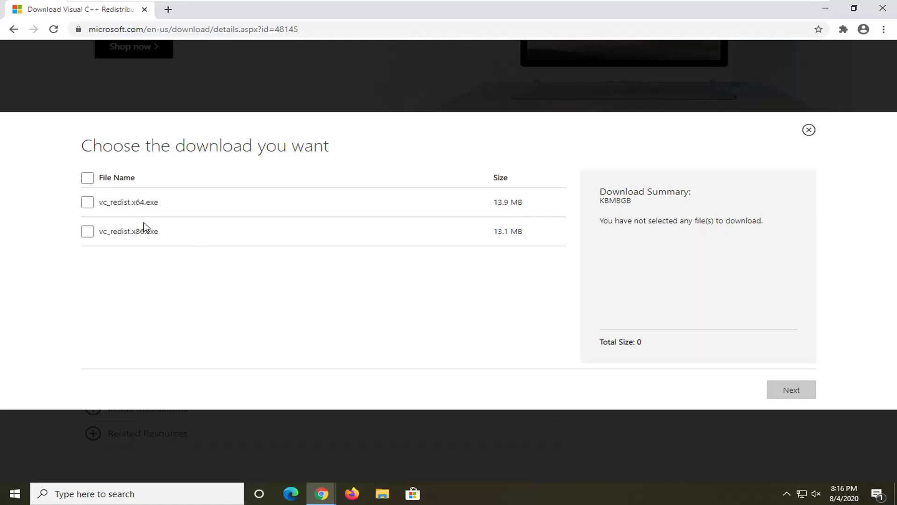
left_click(88, 232)
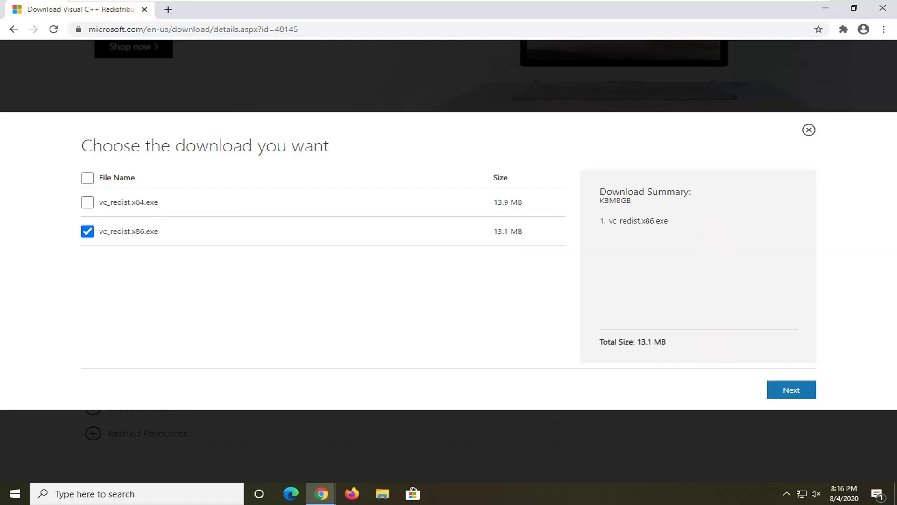
left_click_drag(132, 202, 164, 209)
left_click(40, 220)
Confirm the selection with Next to download vc_redist.x86.exe
left_click(795, 391)
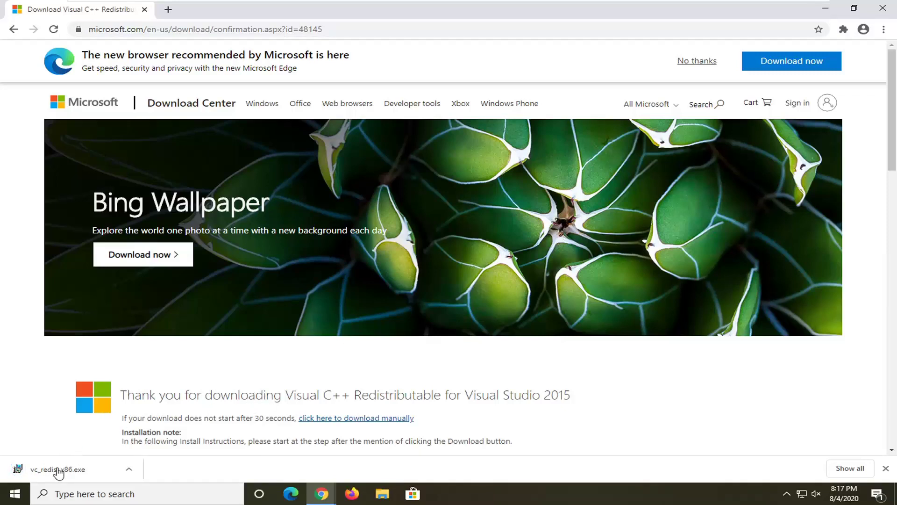
Run vc_redist.x86.exe, accept the license and install, then close the 'another version installed' failure
left_click(58, 471)
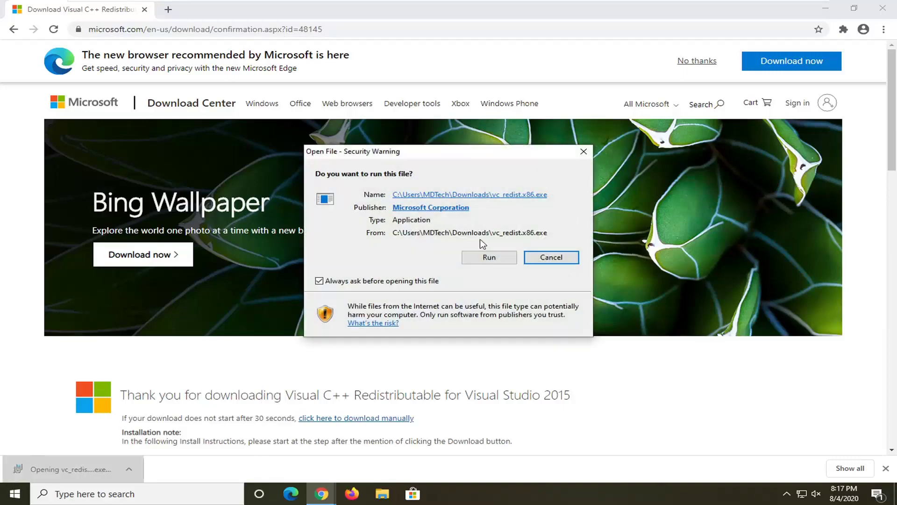
left_click(825, 8)
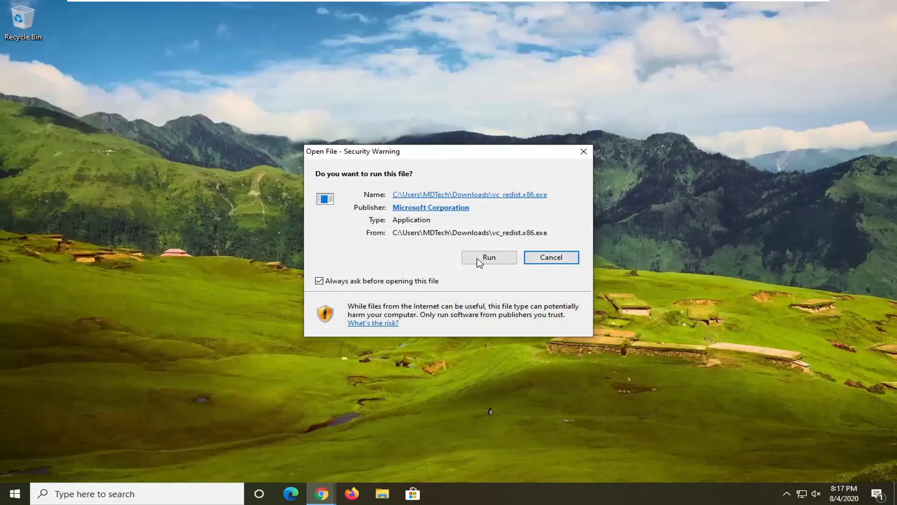
left_click(479, 262)
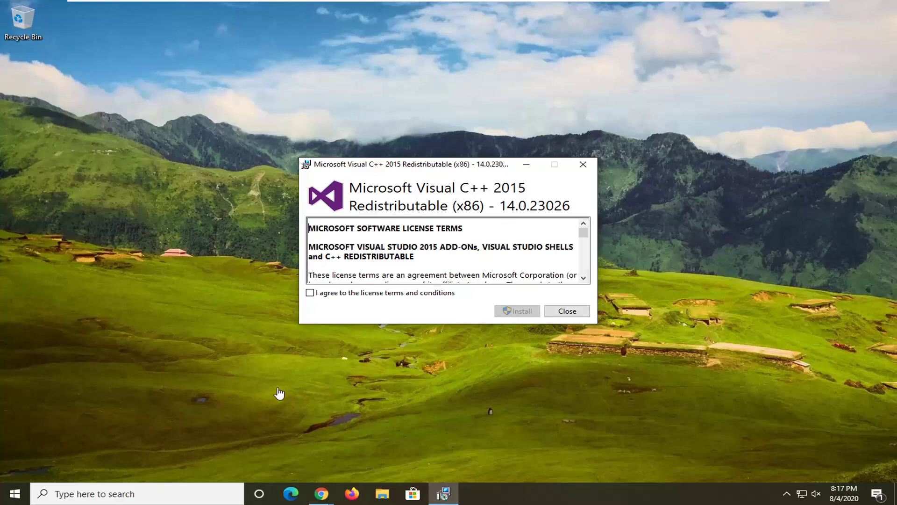
left_click(395, 293)
left_click(511, 311)
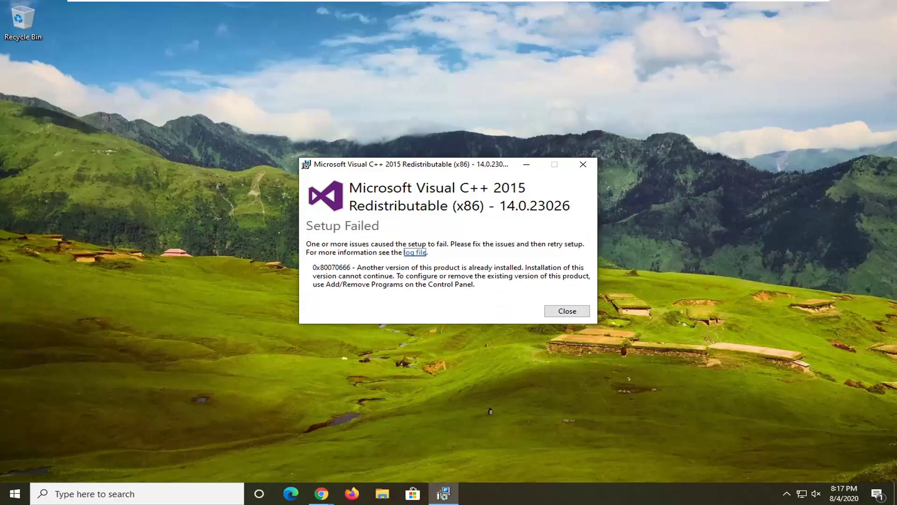
left_click(566, 311)
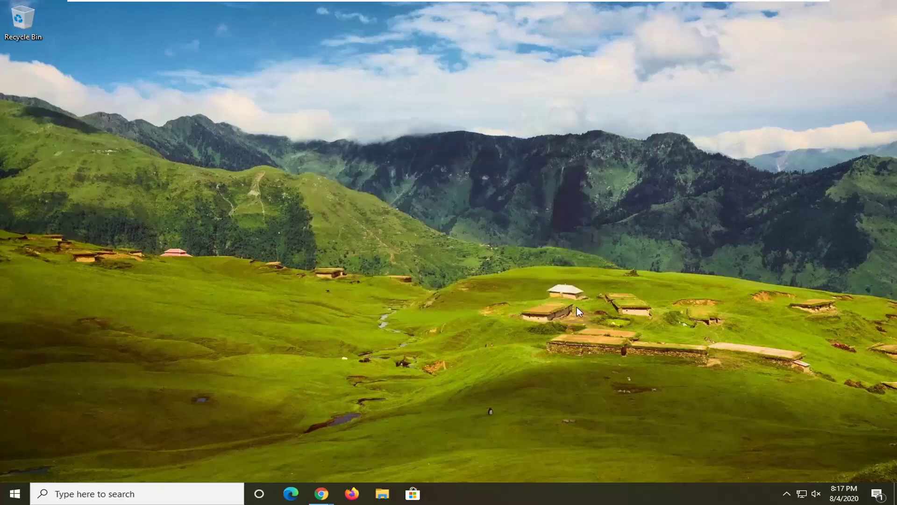
Search 'cmd' in Start and launch Command Prompt as administrator, approving the UAC prompt
left_click(5, 499)
type("cmd")
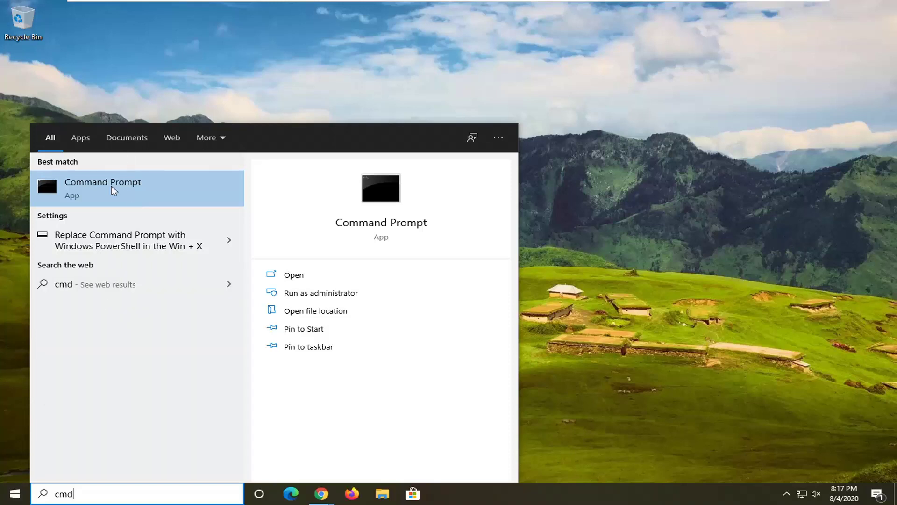
left_click(97, 192)
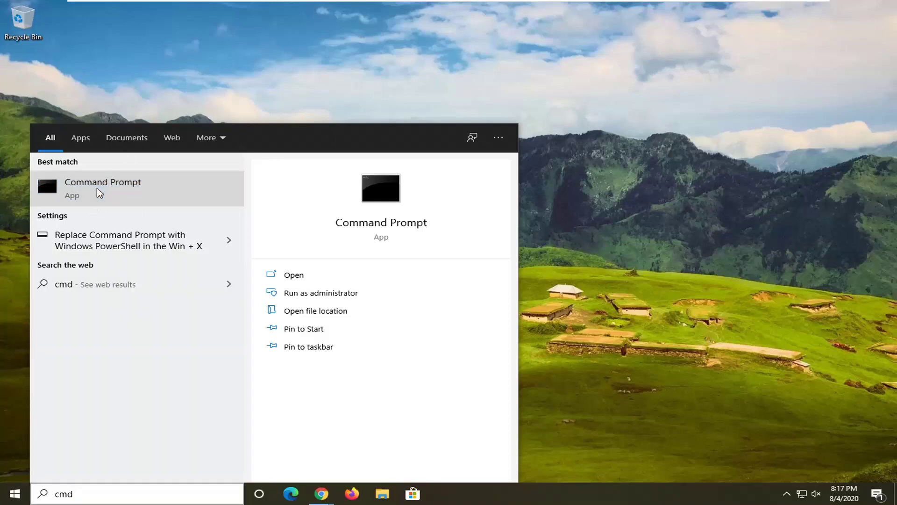
right_click(97, 192)
left_click(158, 199)
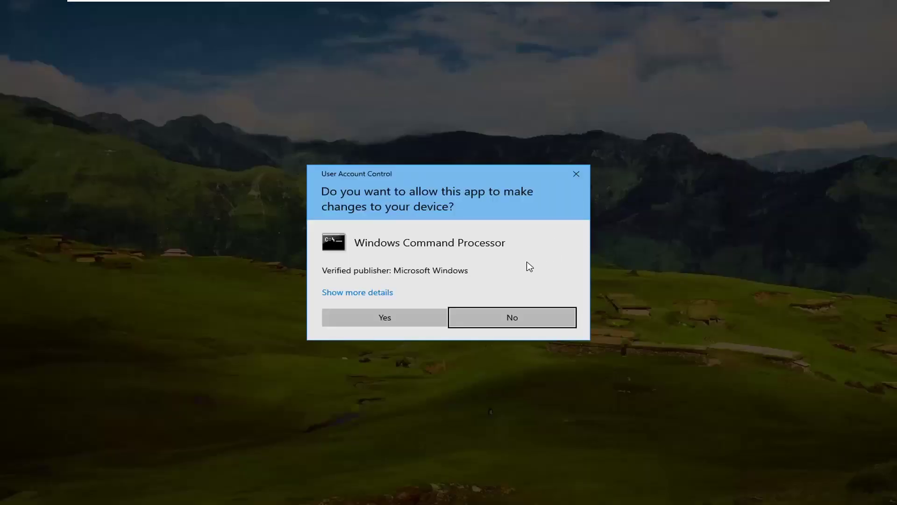
left_click(371, 320)
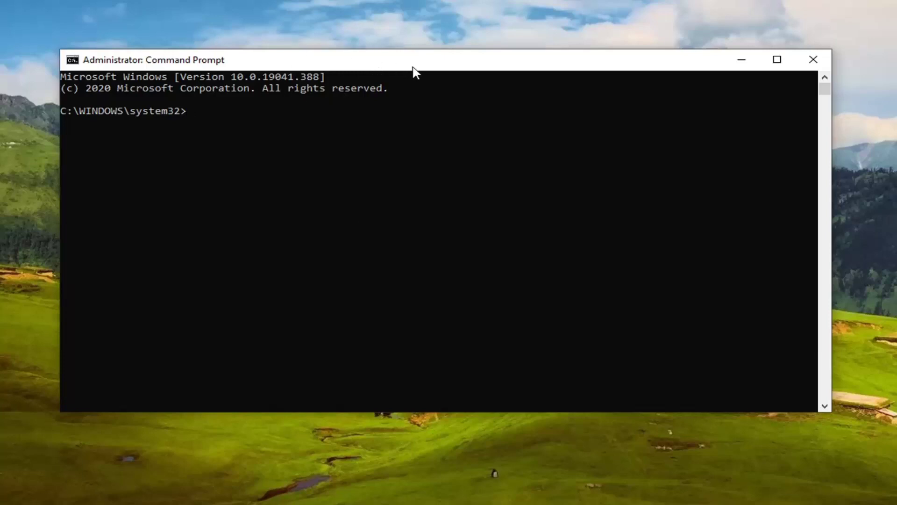
Paste and run sfc /scannow in the admin Command Prompt
right_click(447, 61)
mouse_move(547, 175)
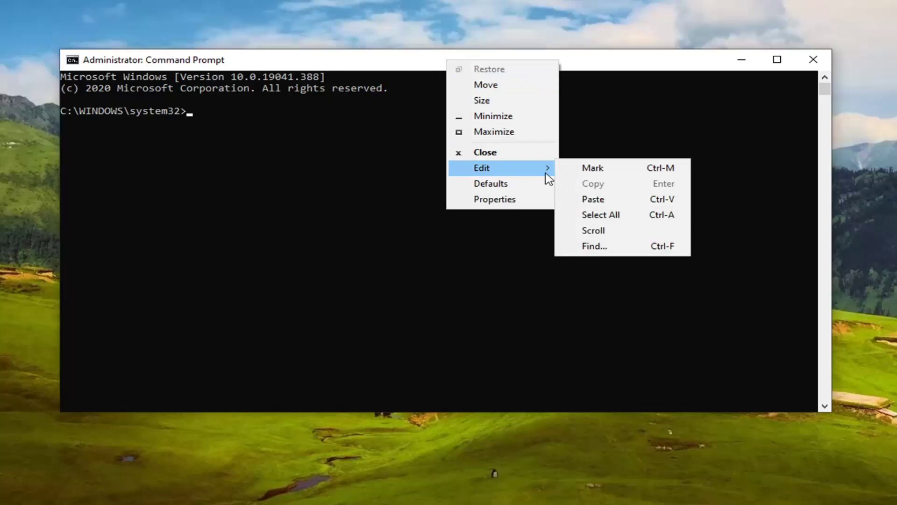
left_click(598, 200)
key("Return")
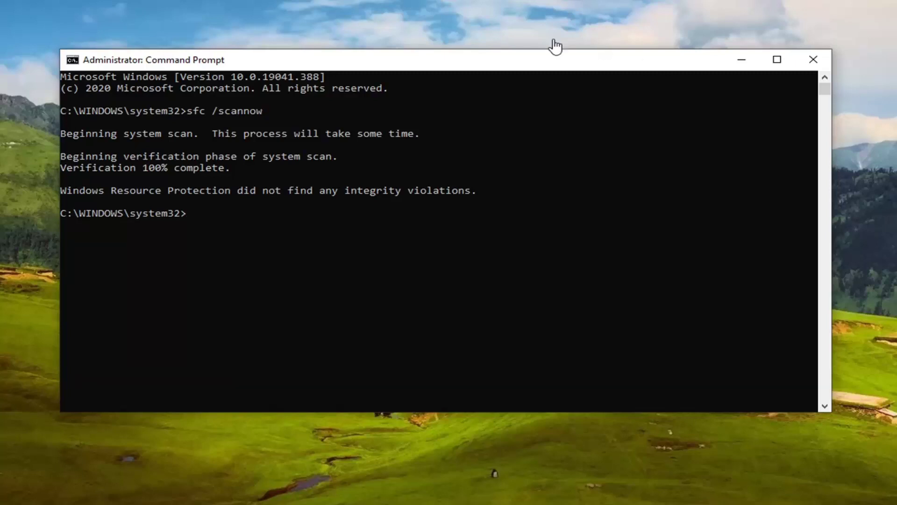
Paste and run DISM.exe /Online /Cleanup-image /Restorehealth at the prompt
right_click(439, 59)
mouse_move(481, 168)
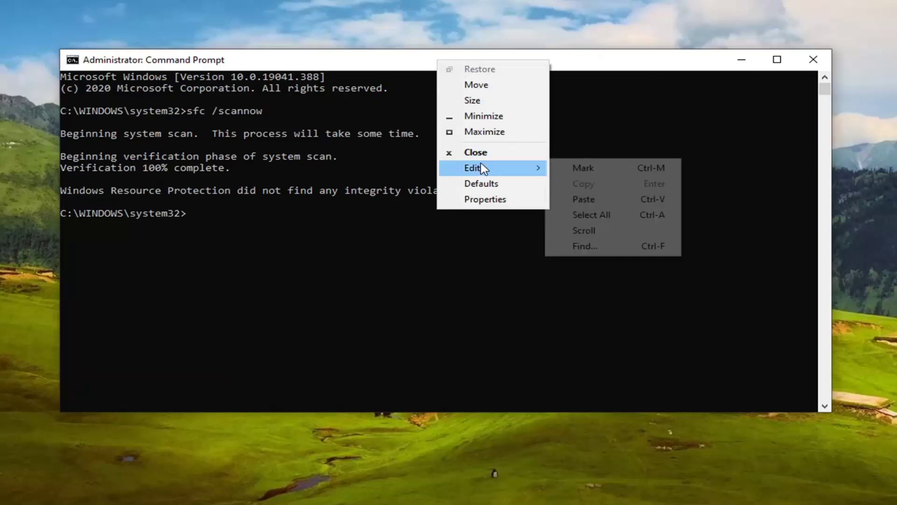
left_click(568, 198)
key("Return")
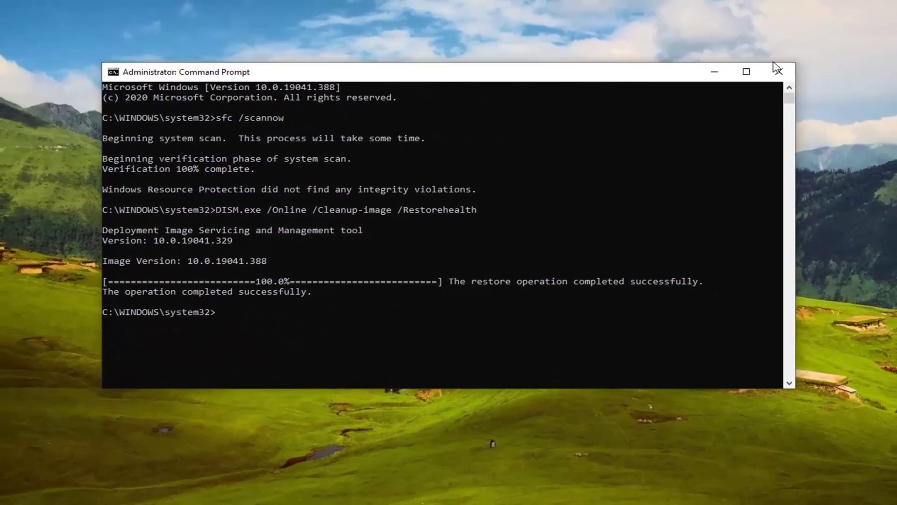
Close the Administrator: Command Prompt window after both scans complete
left_click(777, 70)
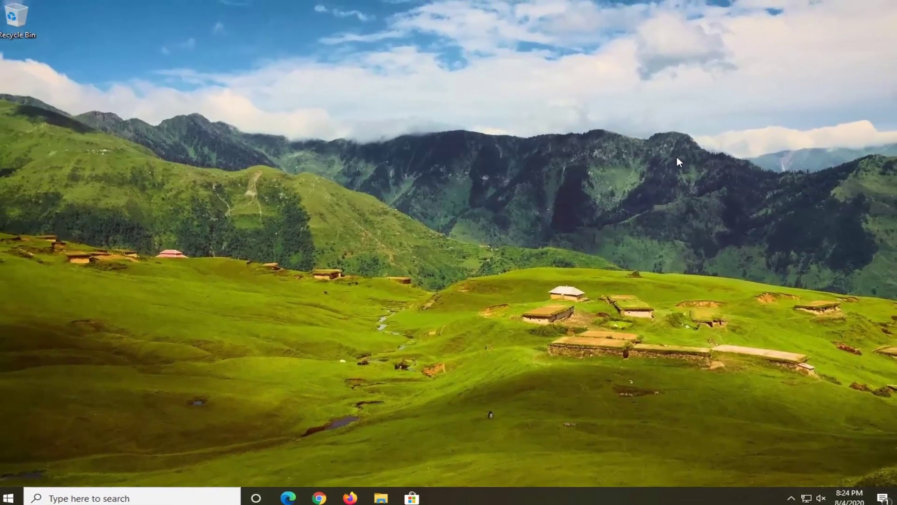